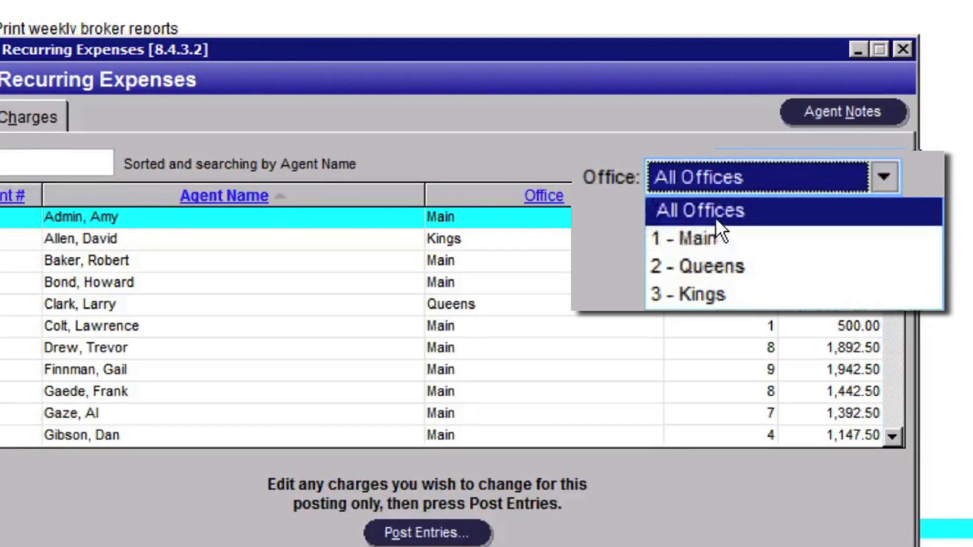
# - List recurring expenses for all offices and open the charges of the ninth listed agent
pyautogui.click(716, 218)
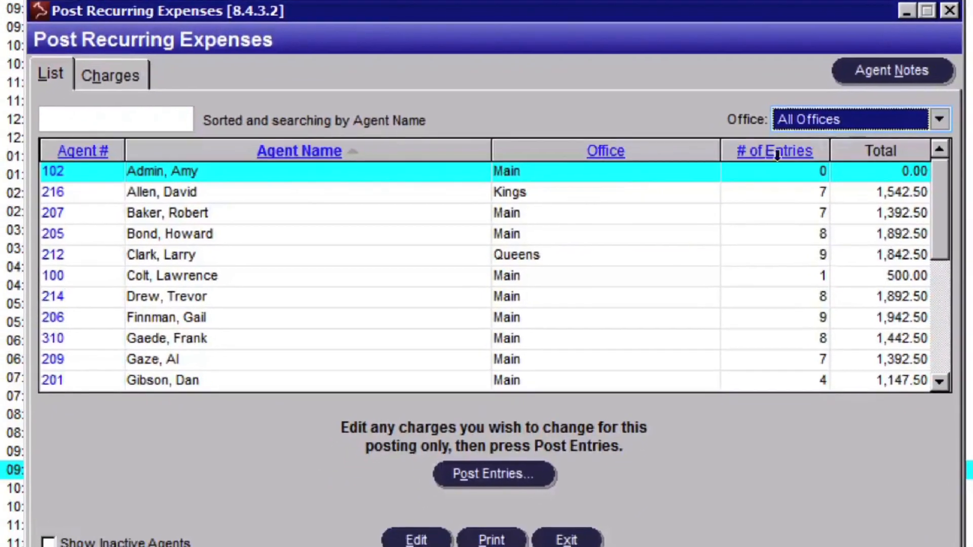
pyautogui.click(139, 378)
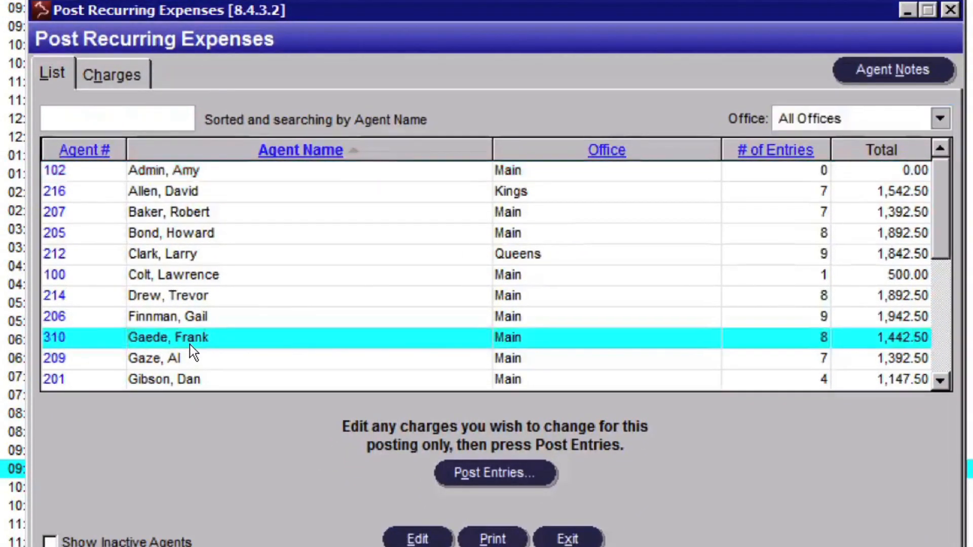
pyautogui.doubleClick(186, 341)
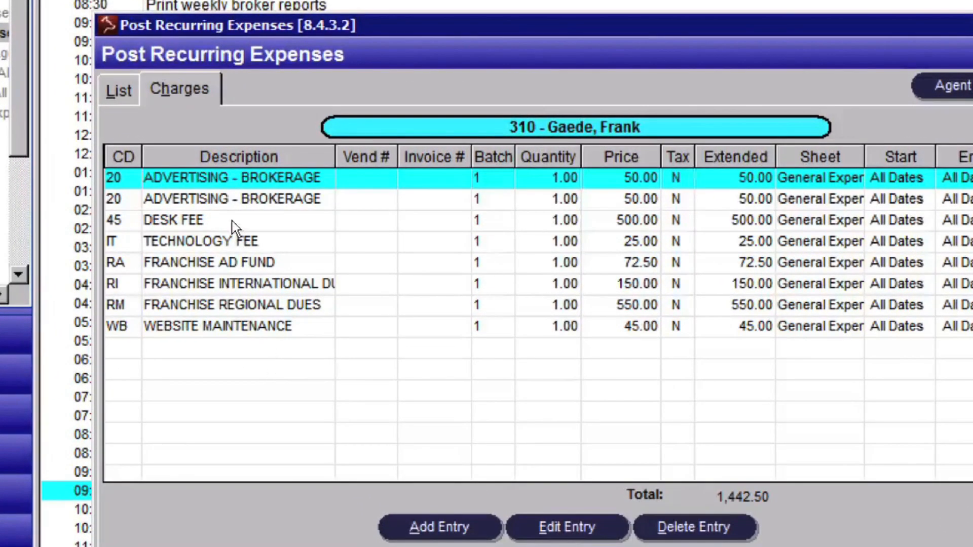
# - Set the unit price of the agent's DESK FEE entry to 450.00 and apply the change
pyautogui.click(234, 222)
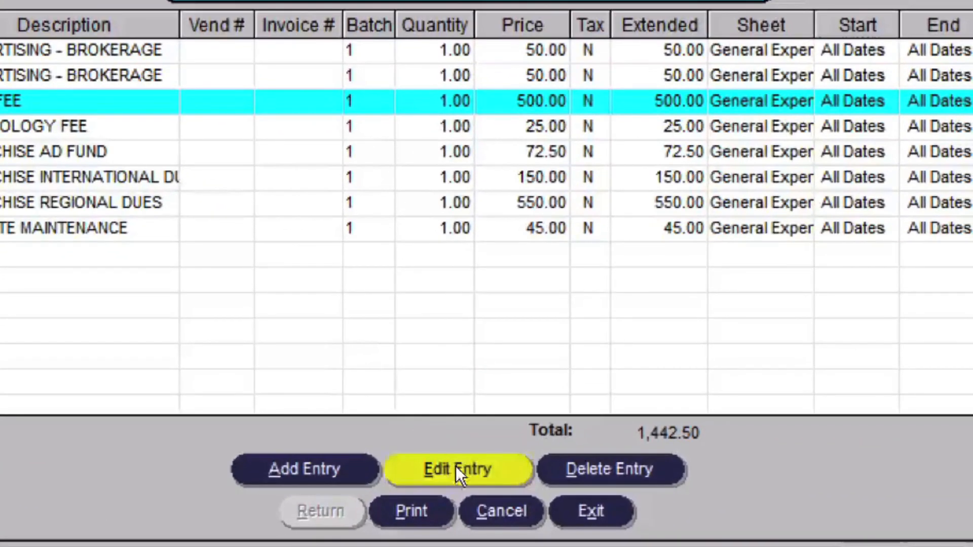
pyautogui.click(461, 471)
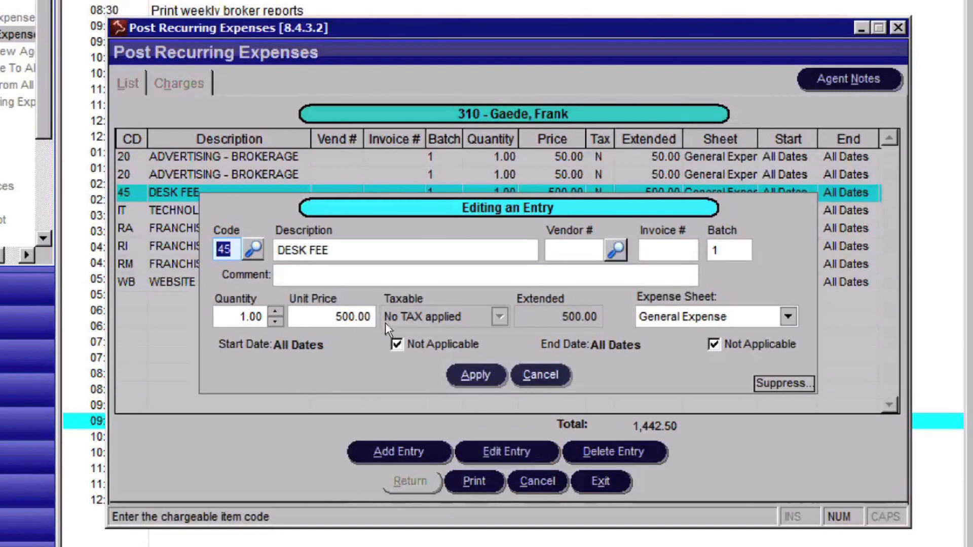
pyautogui.click(355, 317)
pyautogui.doubleClick(347, 317)
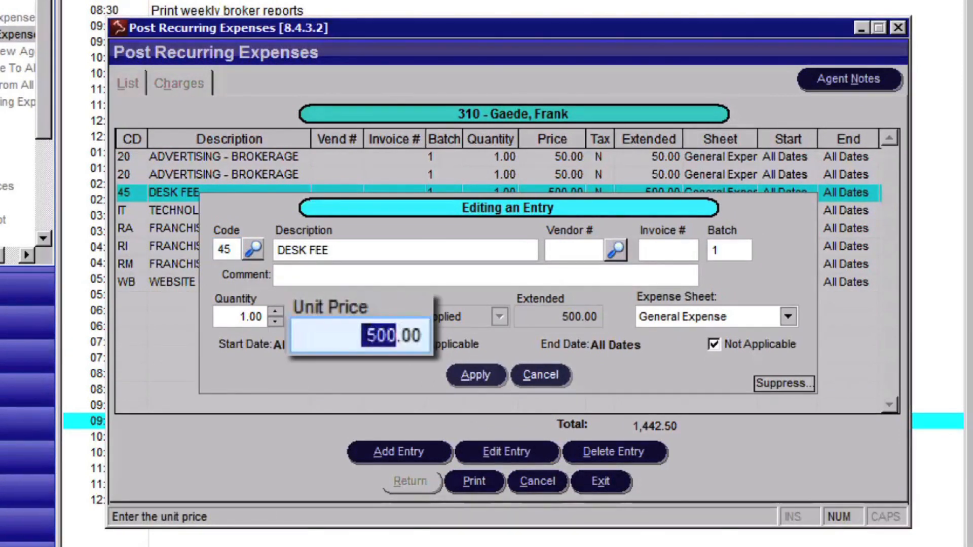
pyautogui.write('450')
pyautogui.press('Tab')
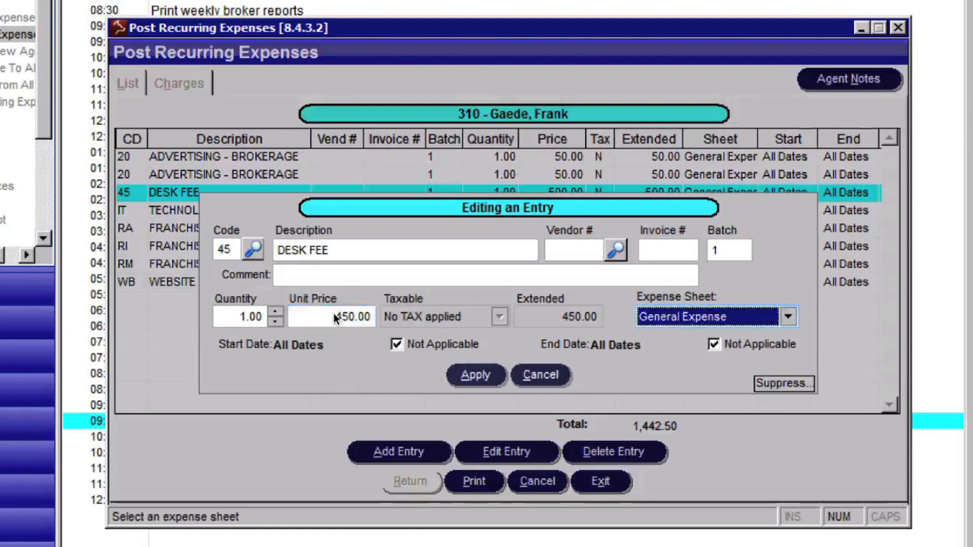
pyautogui.click(497, 374)
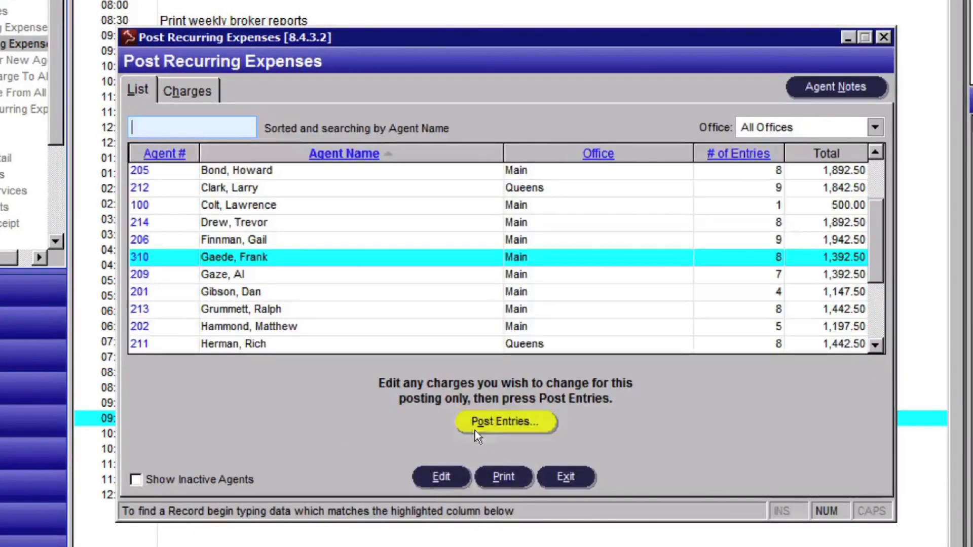
# - Post recurring expense Batch 1 with the posting date 01/15/2014 and confirm the posting
pyautogui.click(491, 422)
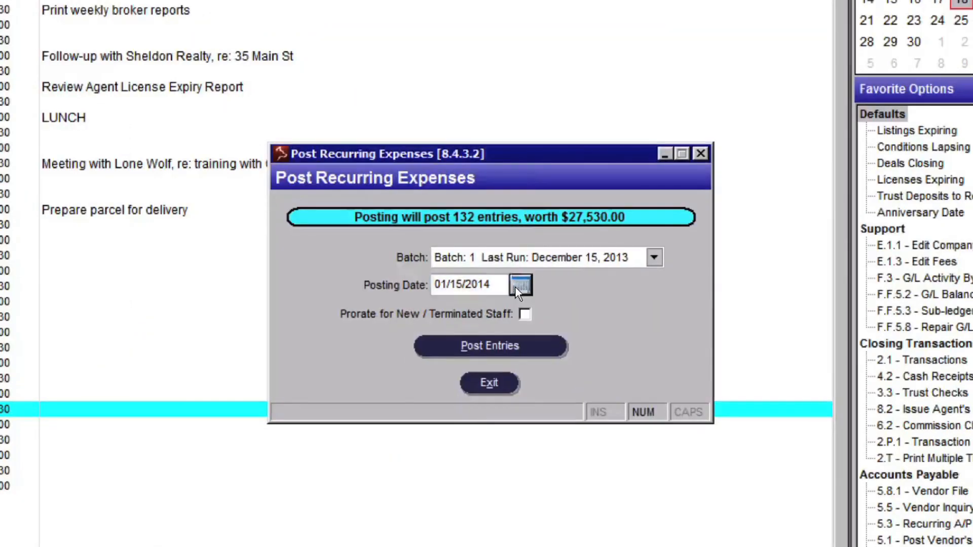
pyautogui.click(635, 296)
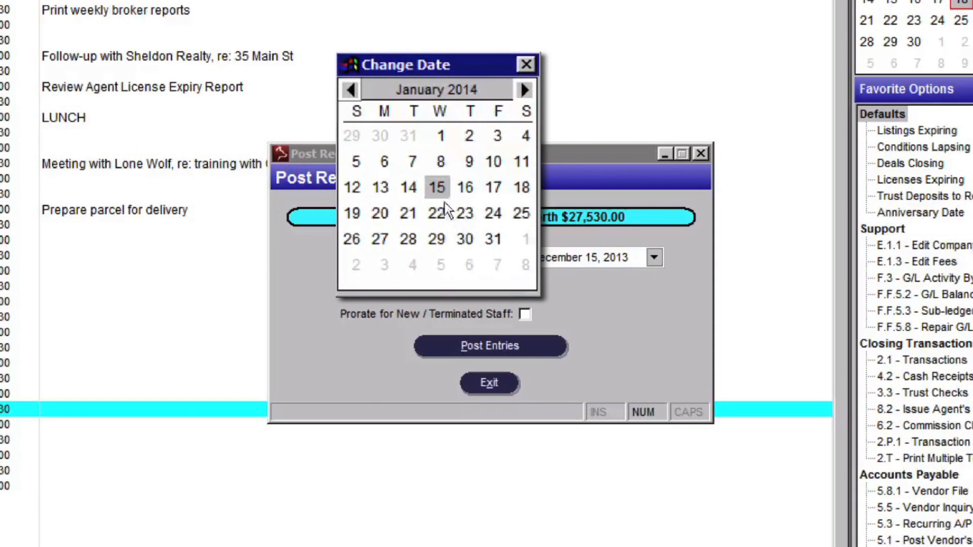
pyautogui.click(436, 187)
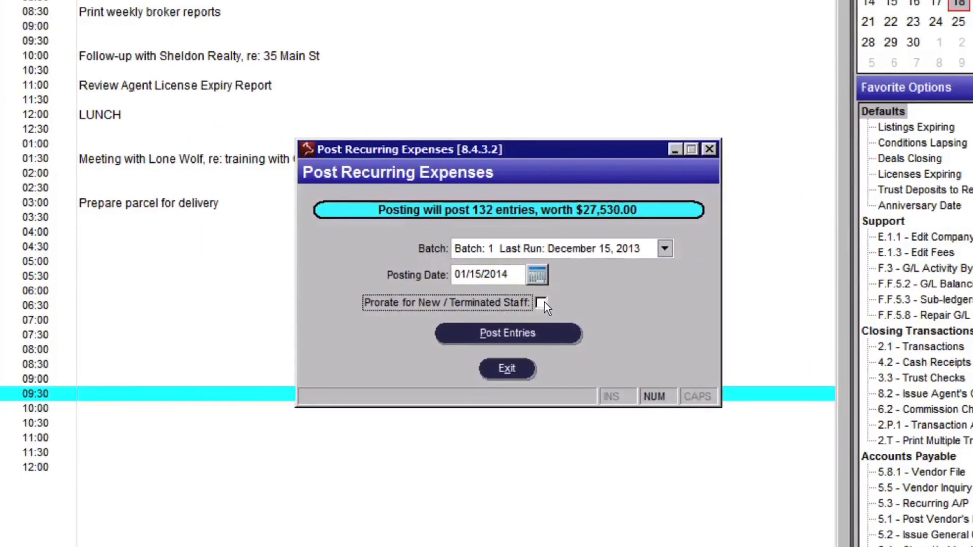
pyautogui.click(540, 334)
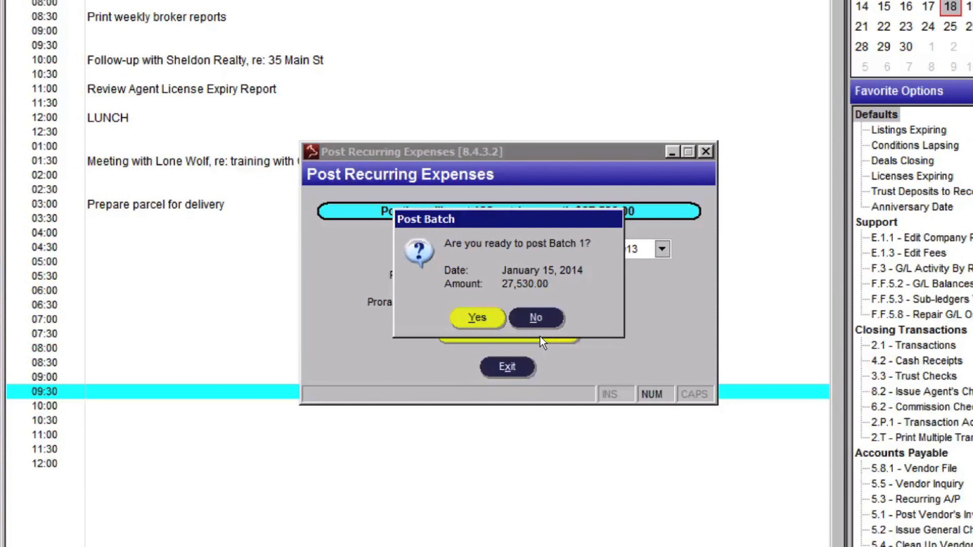
pyautogui.click(489, 316)
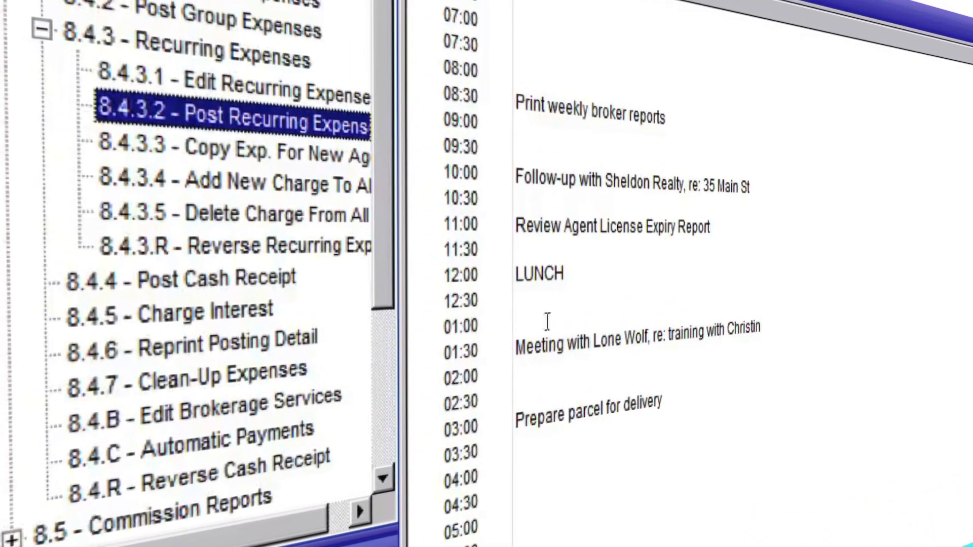
# - Open Post Single Expenses (8.4.1) and display the charges of the ninth listed agent
pyautogui.click(353, 249)
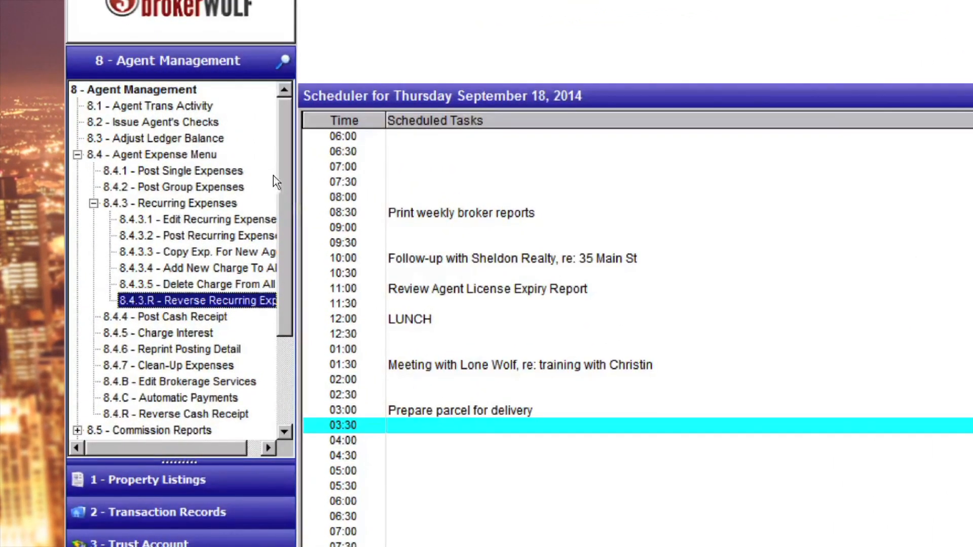
pyautogui.click(229, 171)
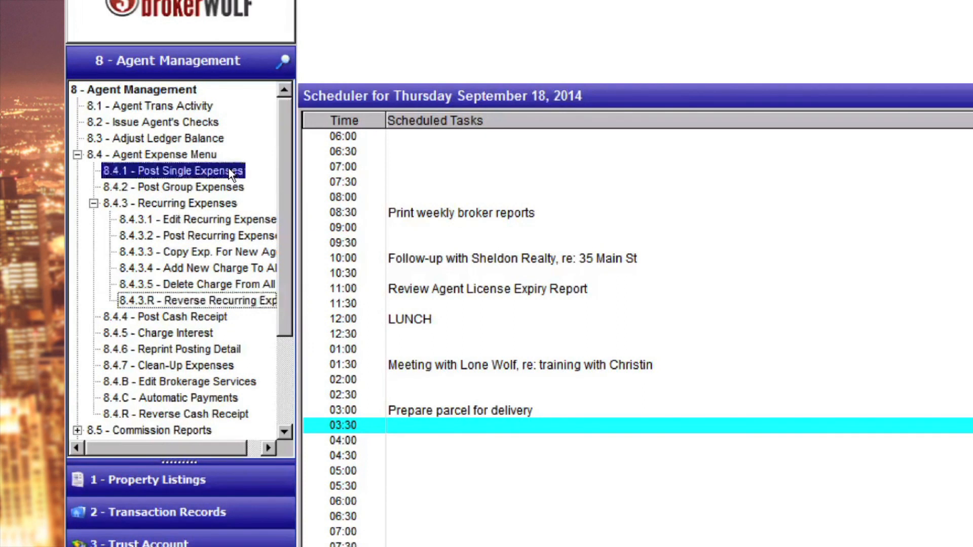
pyautogui.doubleClick(229, 171)
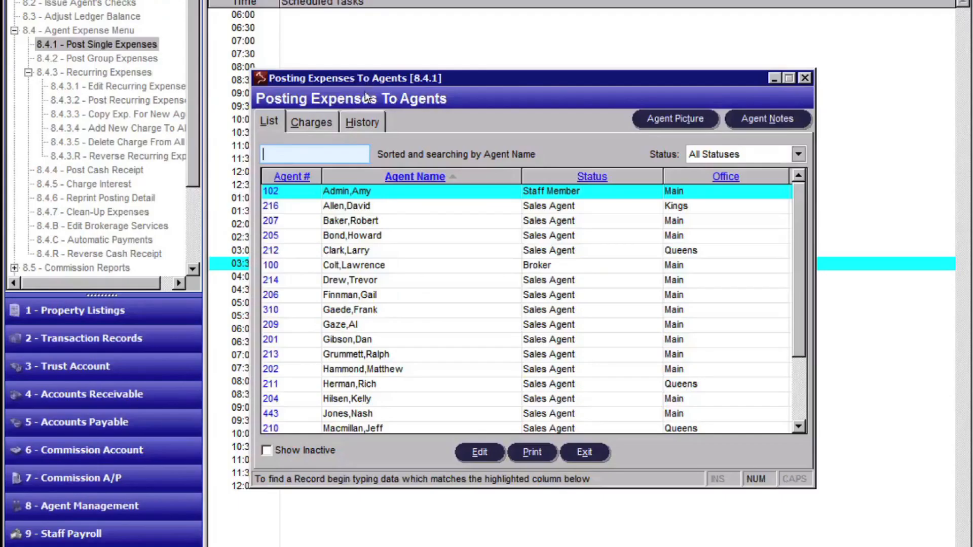
pyautogui.click(367, 312)
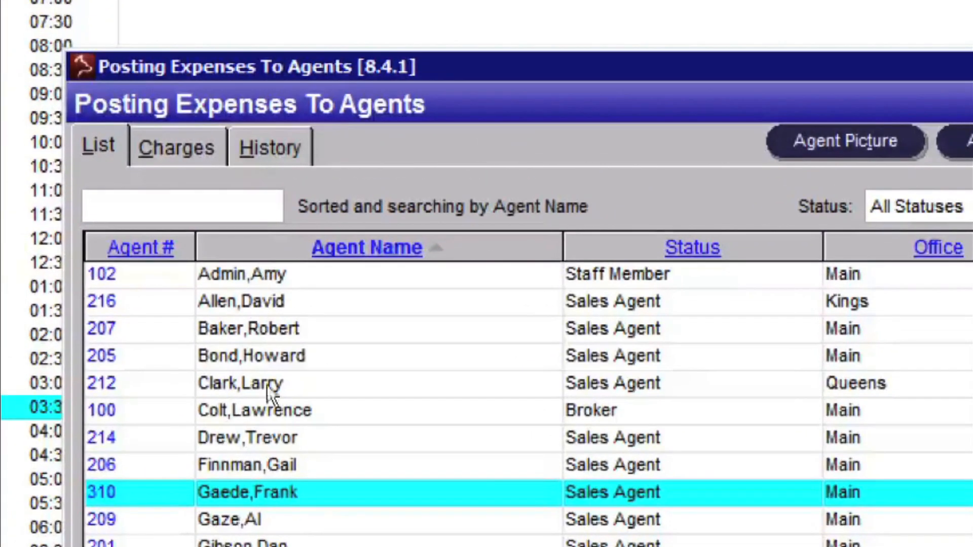
pyautogui.click(196, 145)
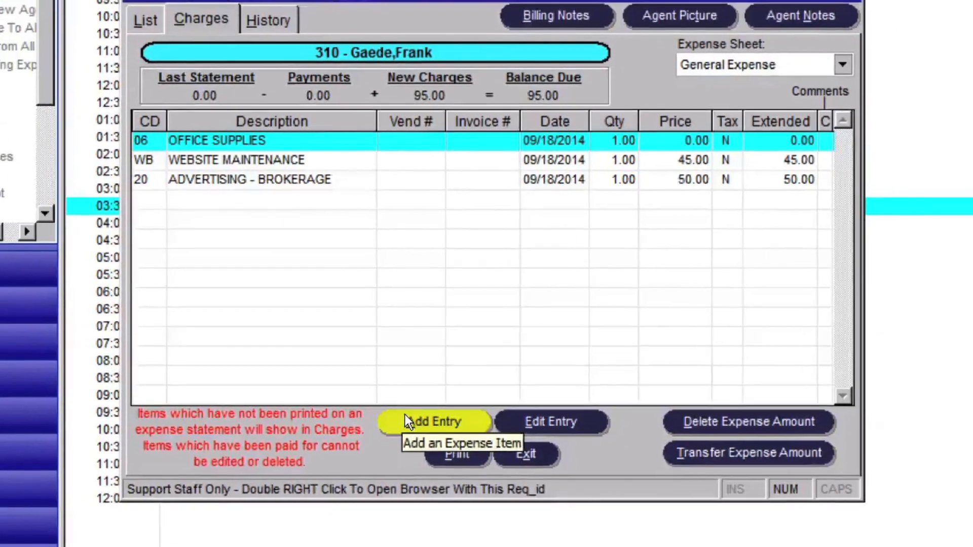
# - Add an expense entry to the agent's charges using chargeable item 20, ADVERTISING - BROKERAGE
pyautogui.click(400, 428)
pyautogui.click(240, 336)
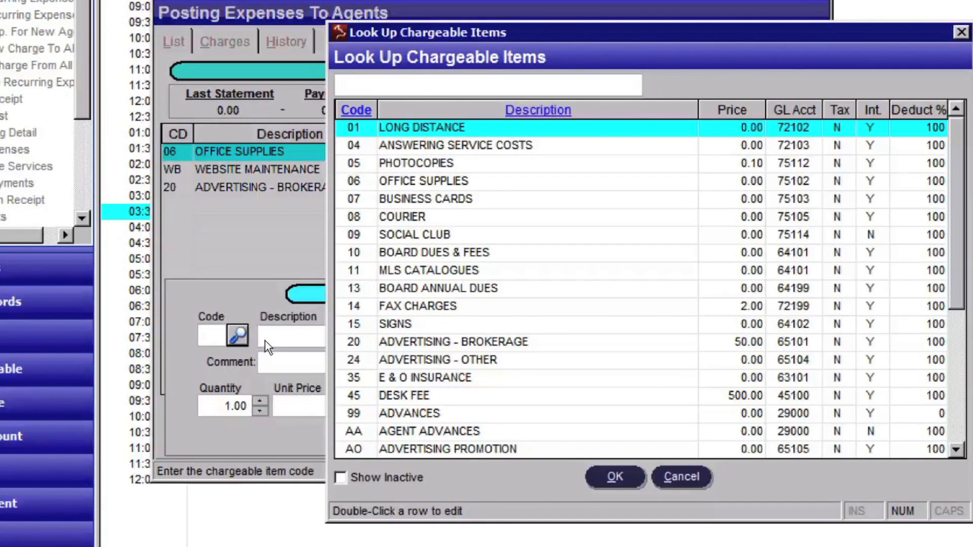
pyautogui.scroll(-3, 565, 327)
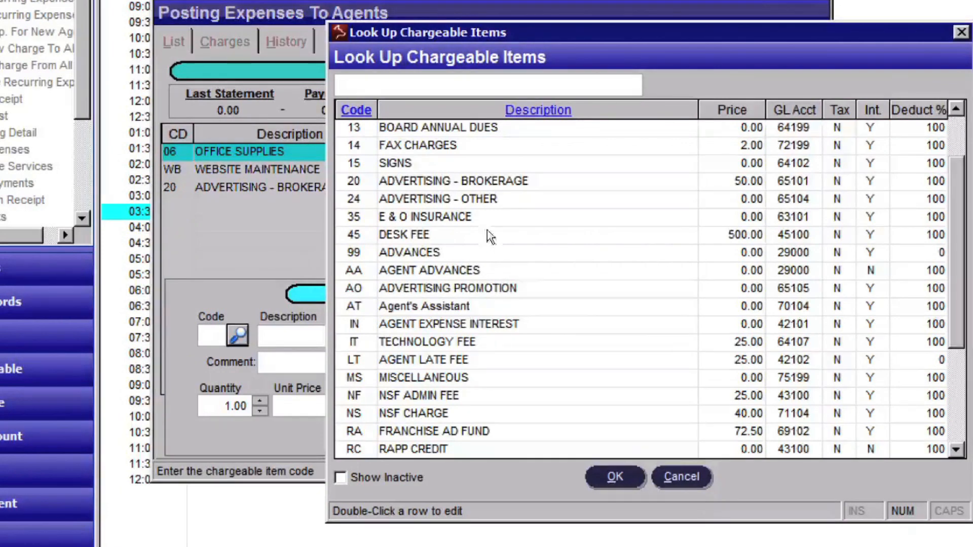
pyautogui.click(461, 182)
pyautogui.click(615, 475)
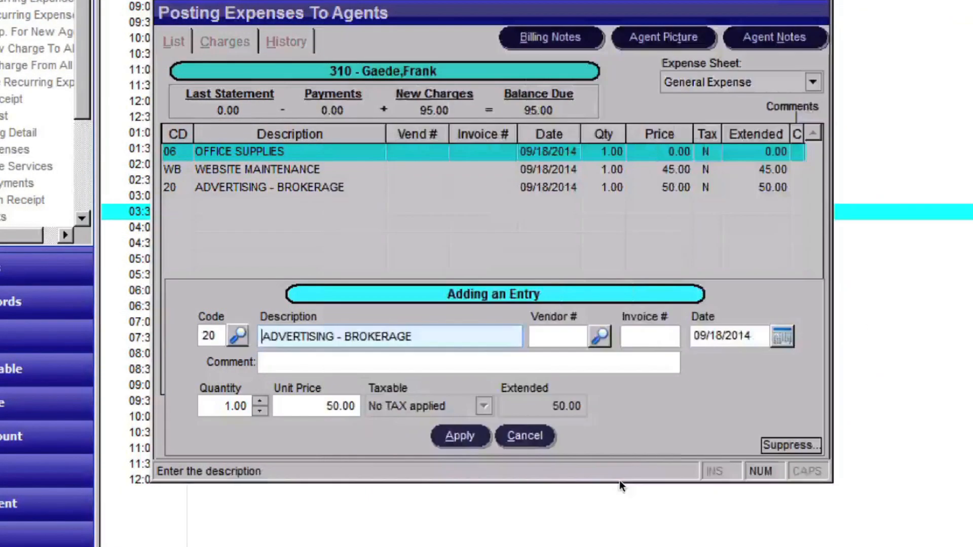
pyautogui.click(460, 436)
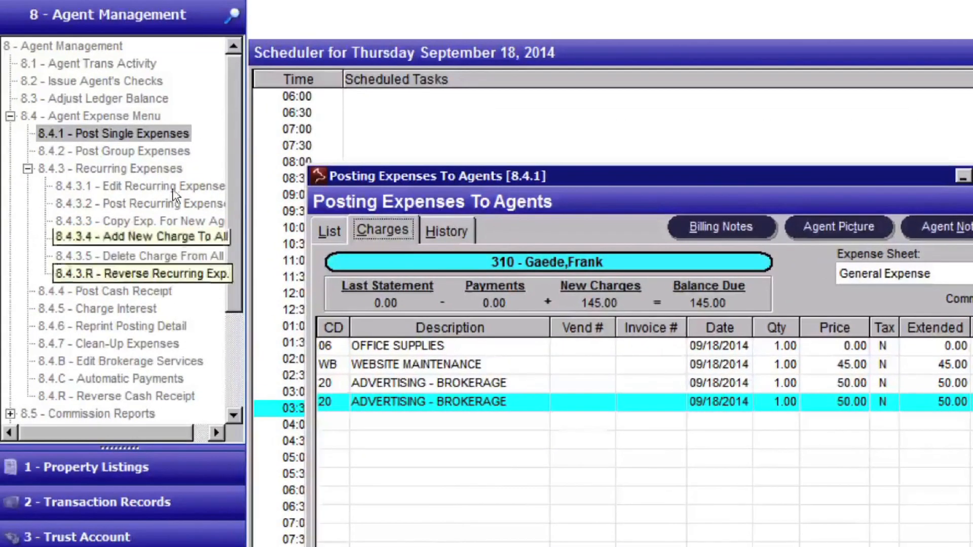
# - Begin a multiple-agent posting in Post Group Expenses (8.4.2) with chargeable item 20, ADVERTISING - BROKERAGE
pyautogui.click(163, 150)
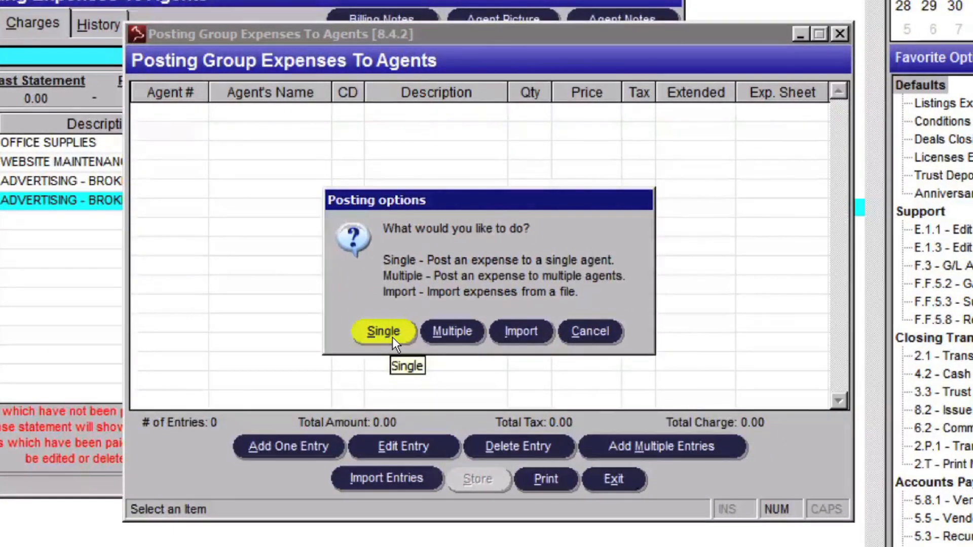
pyautogui.click(452, 331)
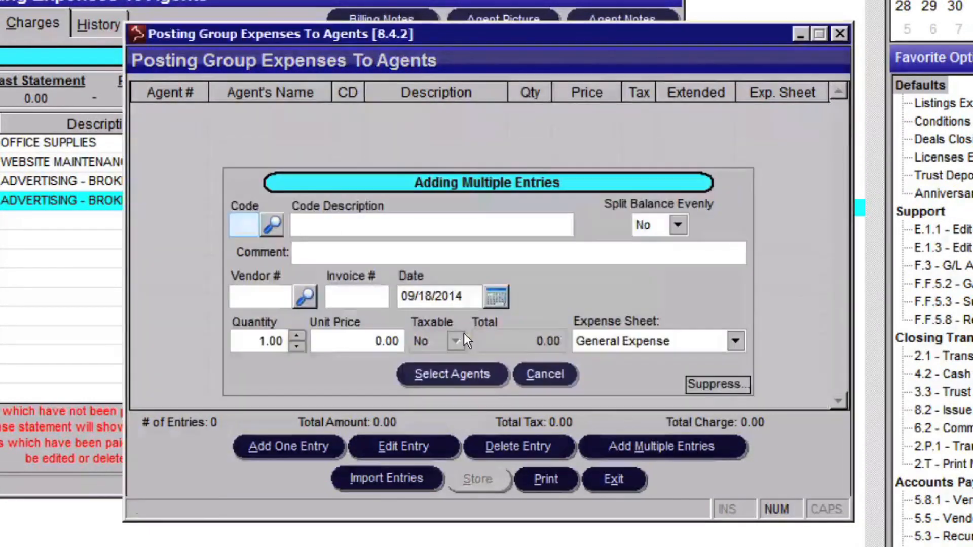
pyautogui.click(272, 226)
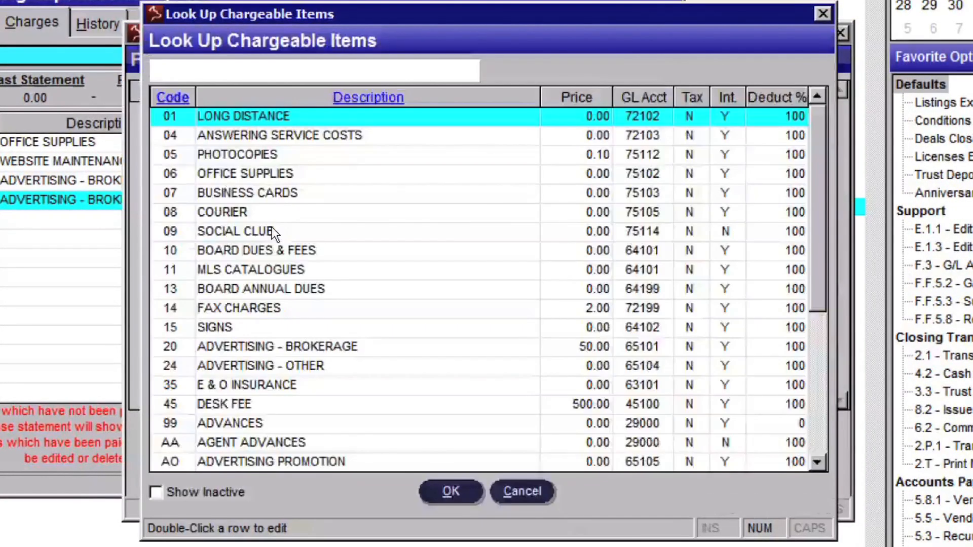
pyautogui.write('20')
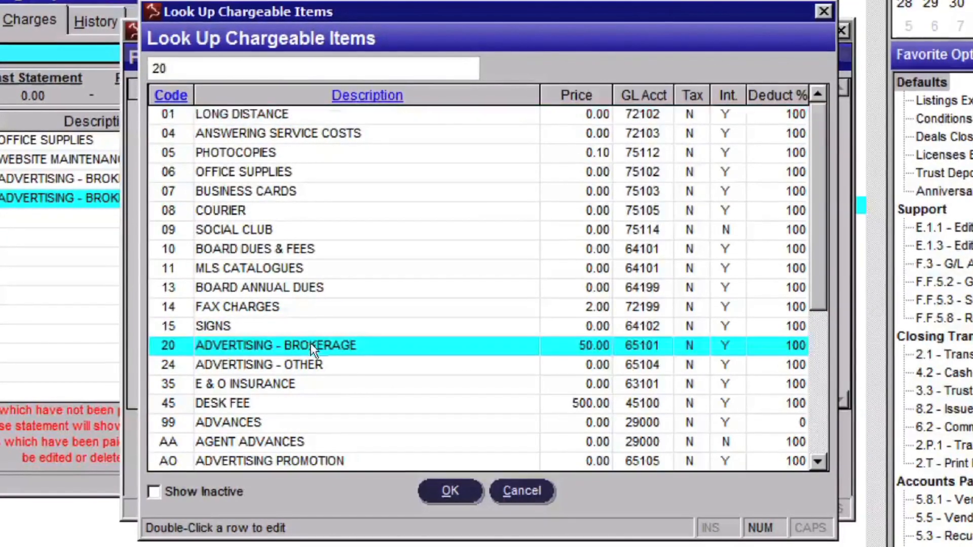
pyautogui.click(450, 490)
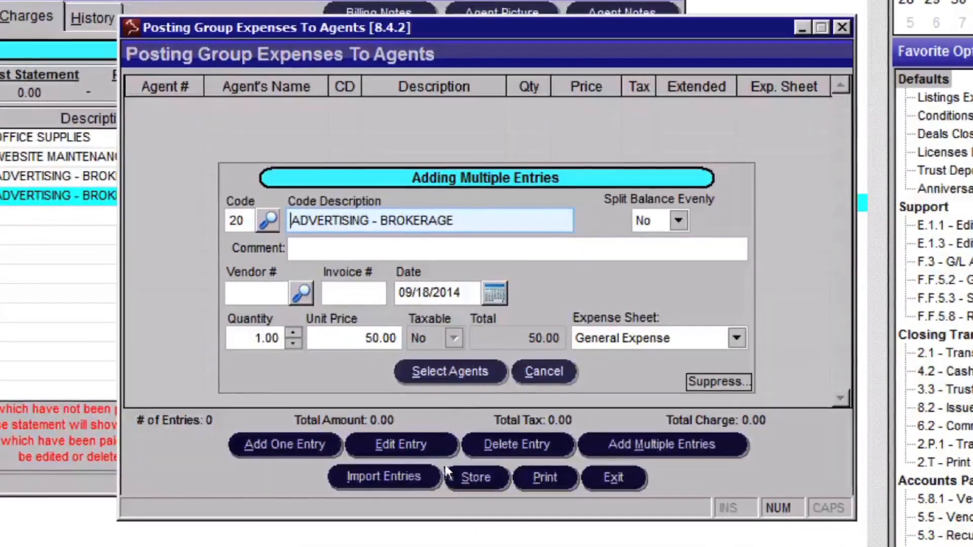
# - Select the agents in rows 2, 5, 8, 9, 10 and 13 of the agent list for the group expense
pyautogui.click(450, 372)
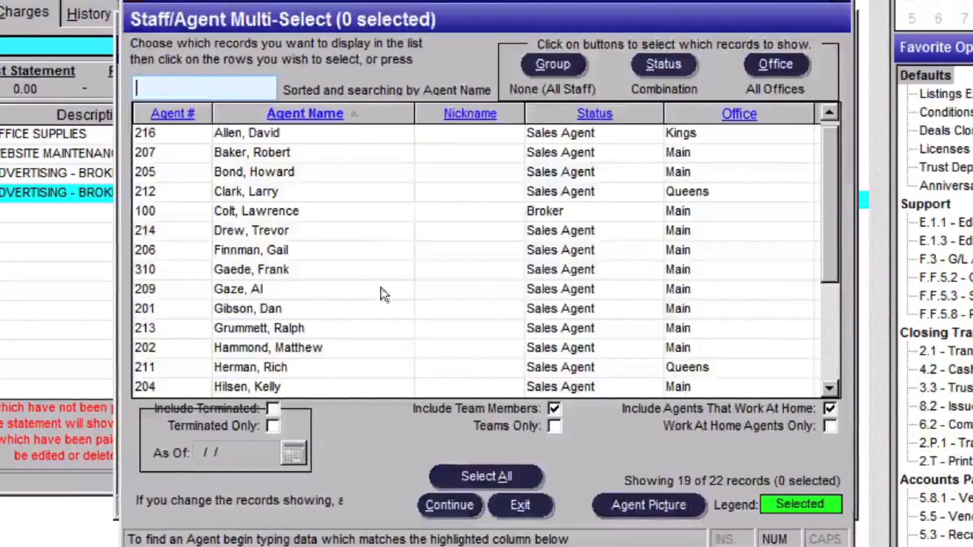
pyautogui.click(279, 149)
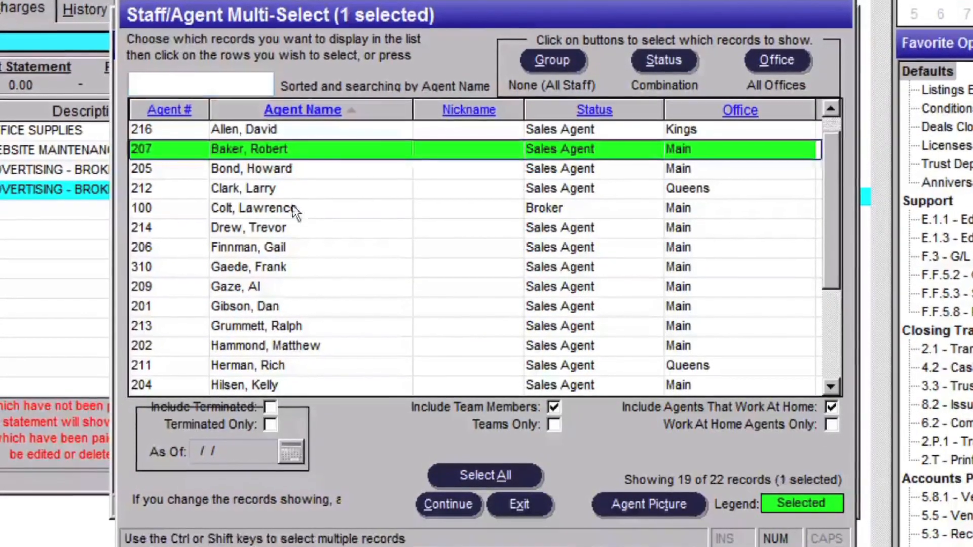
pyautogui.click(275, 210)
pyautogui.click(267, 265)
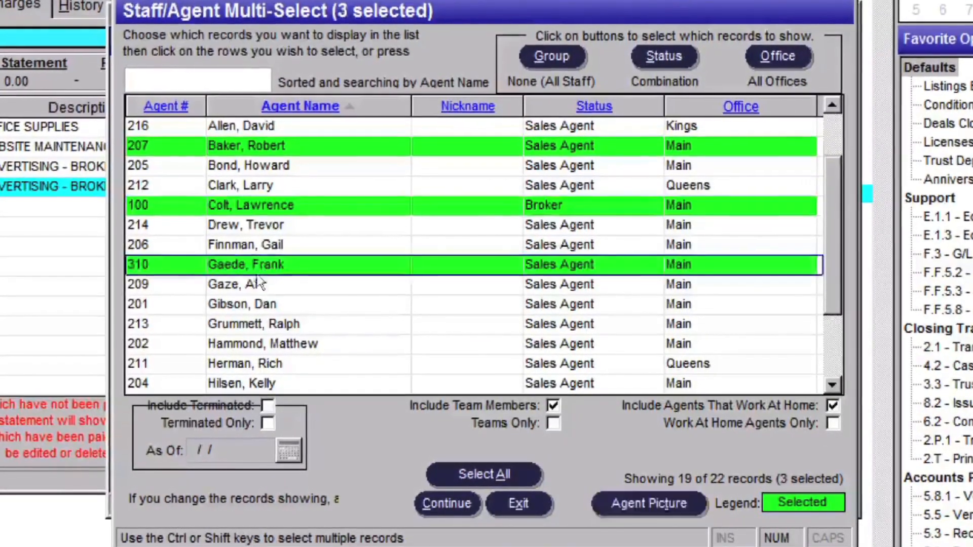
pyautogui.click(248, 285)
pyautogui.click(257, 306)
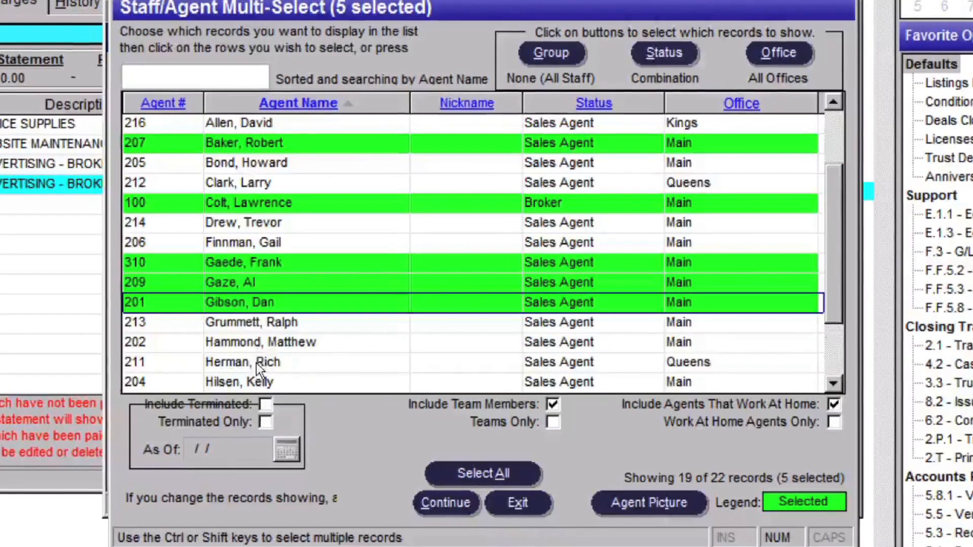
pyautogui.click(257, 363)
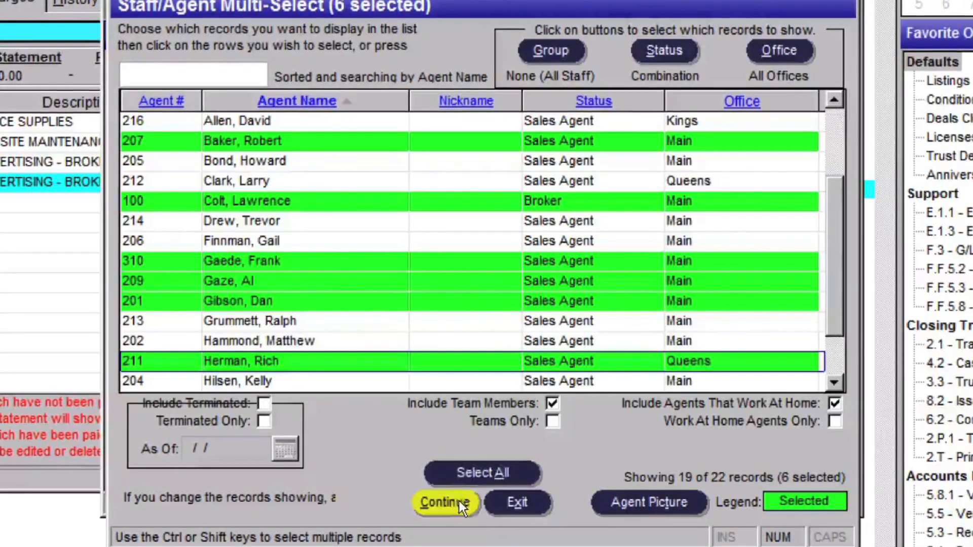
# - Create the group entries for the selected agents, choosing to edit each one, and accept the default expense values
pyautogui.click(445, 502)
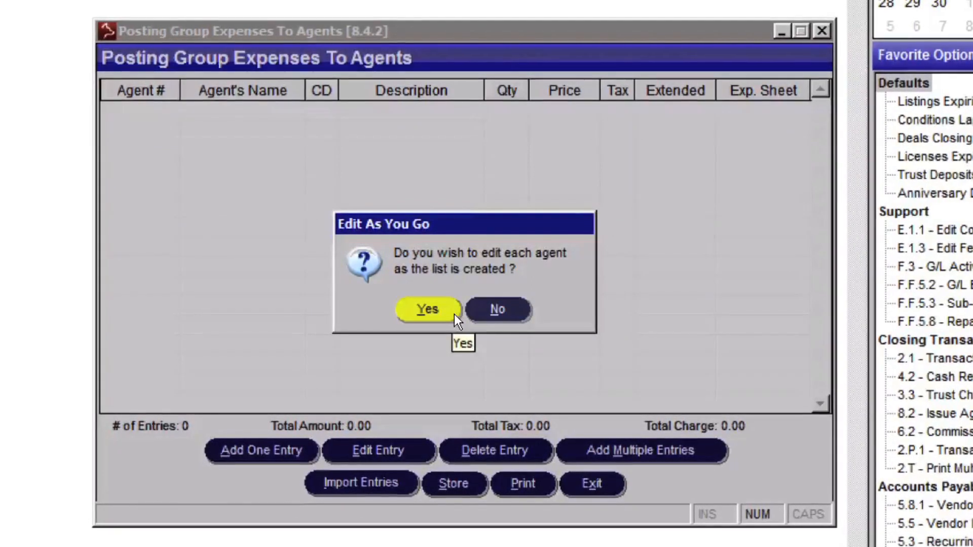
pyautogui.click(454, 314)
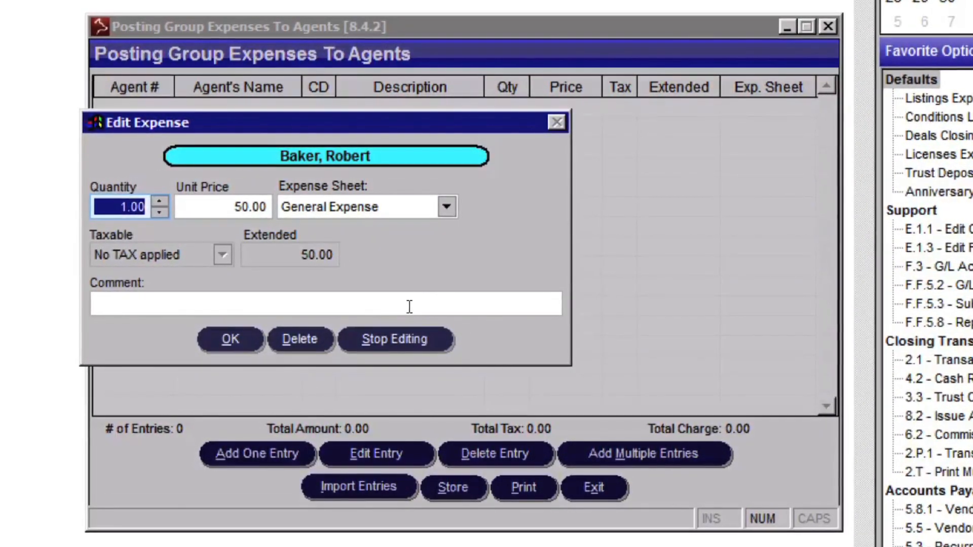
pyautogui.click(241, 338)
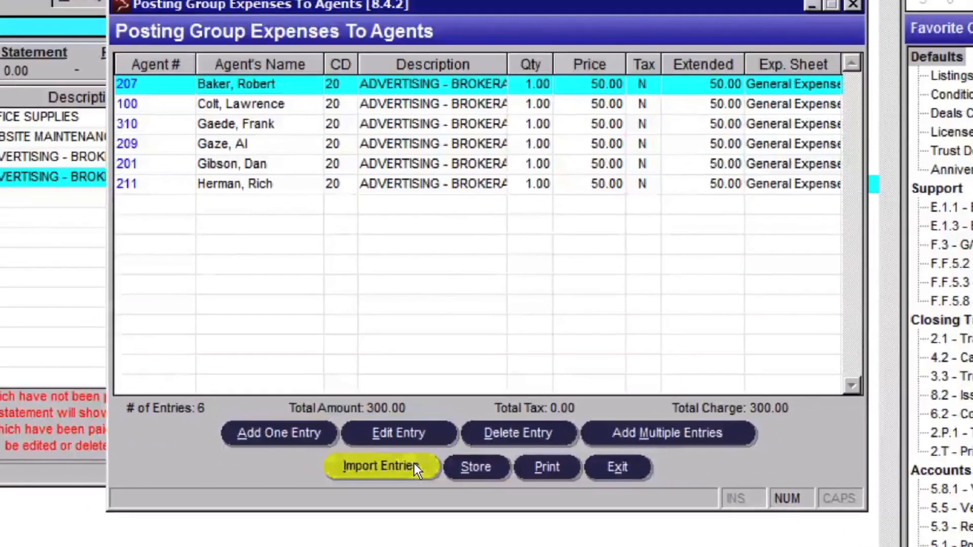
# - Print the file structure required for importing expenses, using the General Expense sheet, and import expenses from WOLFconnect into the group entries
pyautogui.click(424, 446)
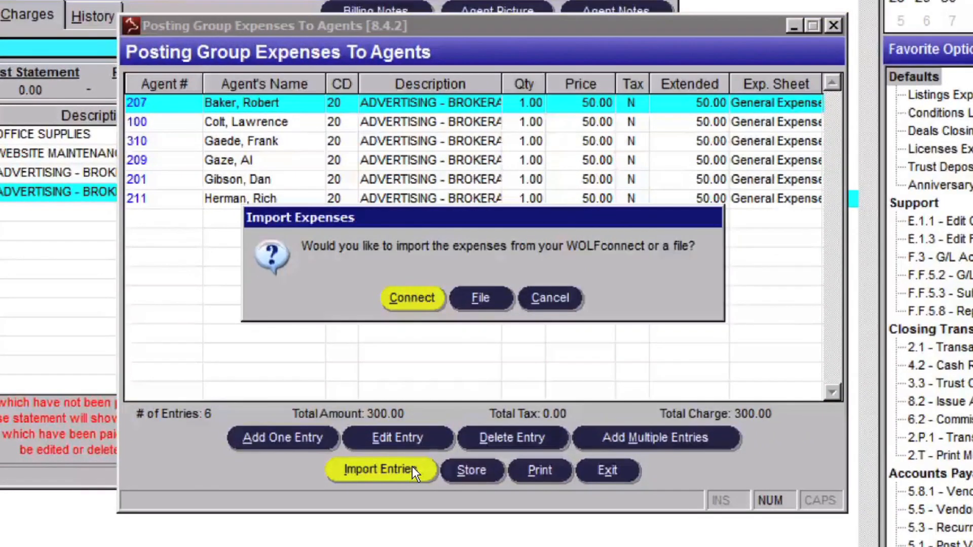
pyautogui.click(481, 298)
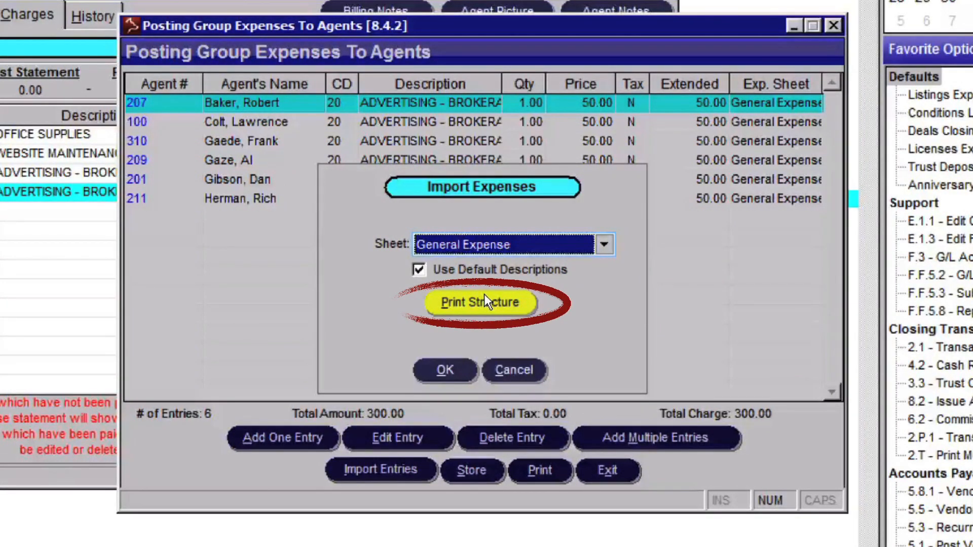
pyautogui.click(485, 301)
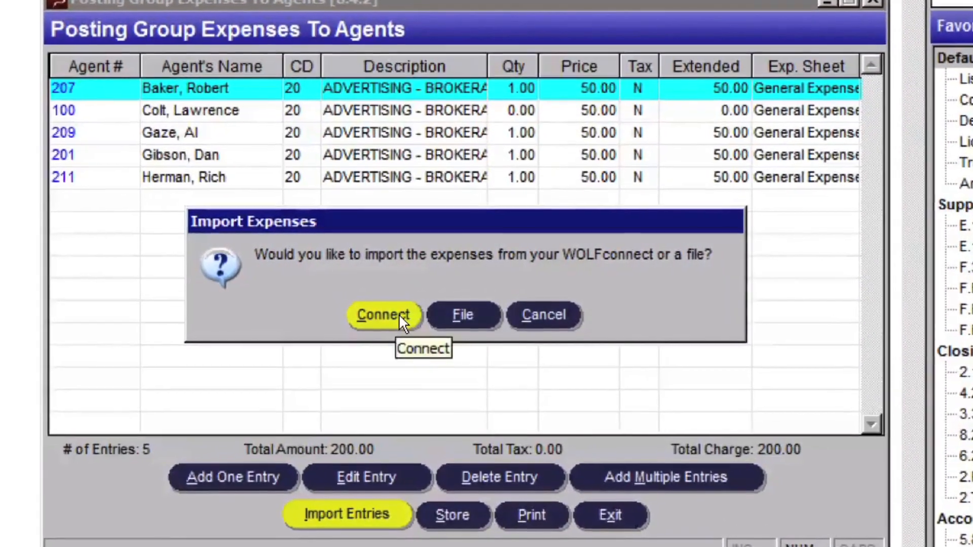
pyautogui.click(400, 314)
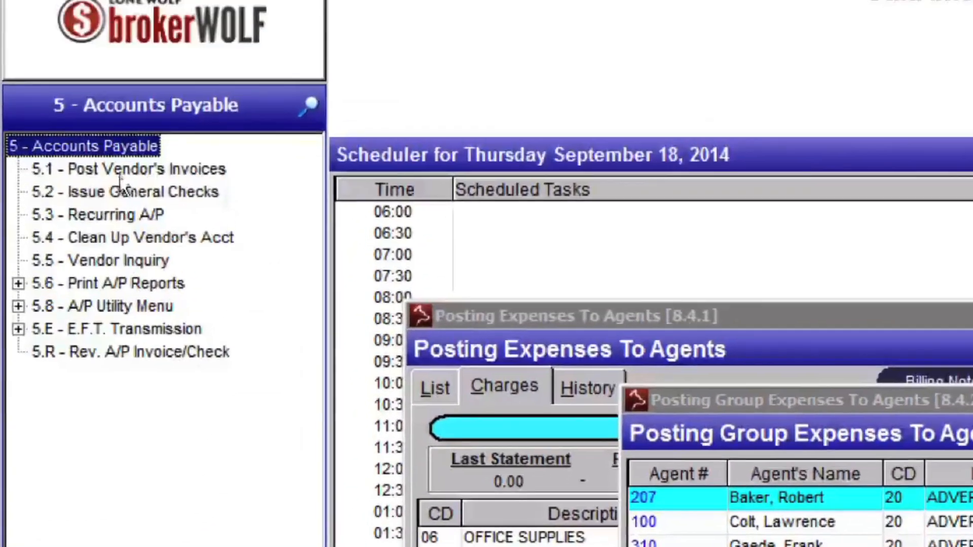
# - Open Post Vendor's Invoices (5.1) under Accounts Payable and select the vendor Sign Man
pyautogui.click(124, 185)
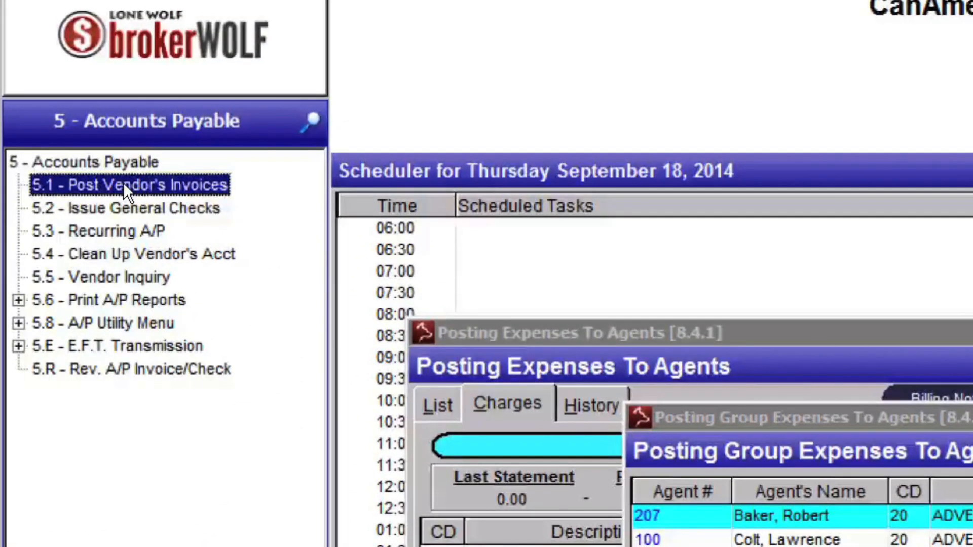
pyautogui.doubleClick(124, 186)
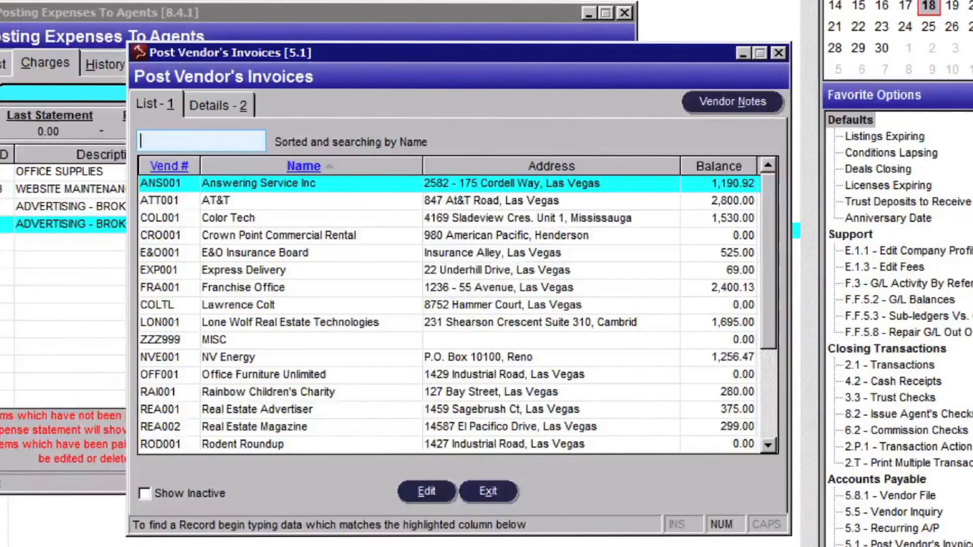
pyautogui.click(234, 446)
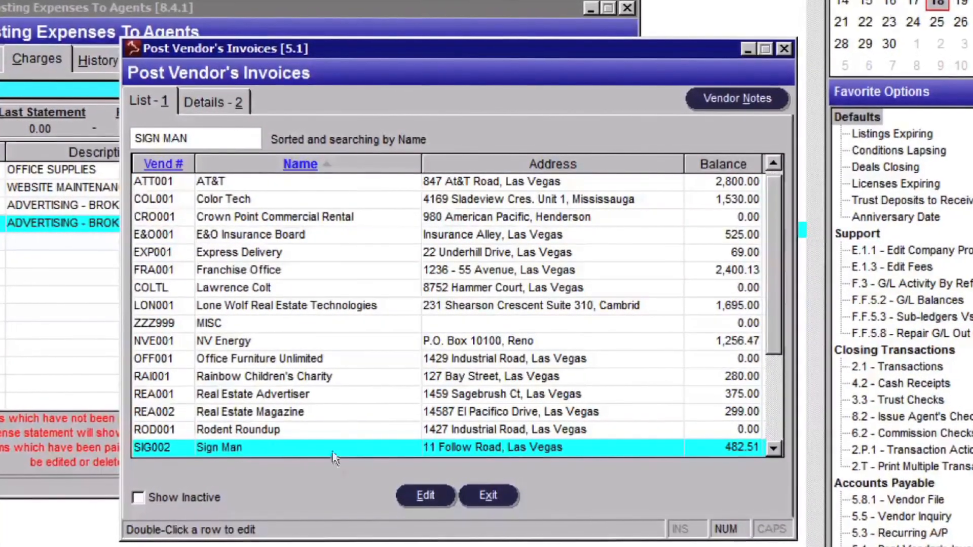
# - Fill in the Sign Man invoice with its invoice number, order reference Advertising and an invoice total of 50.00
pyautogui.click(425, 499)
pyautogui.write('50')
pyautogui.press('Tab')
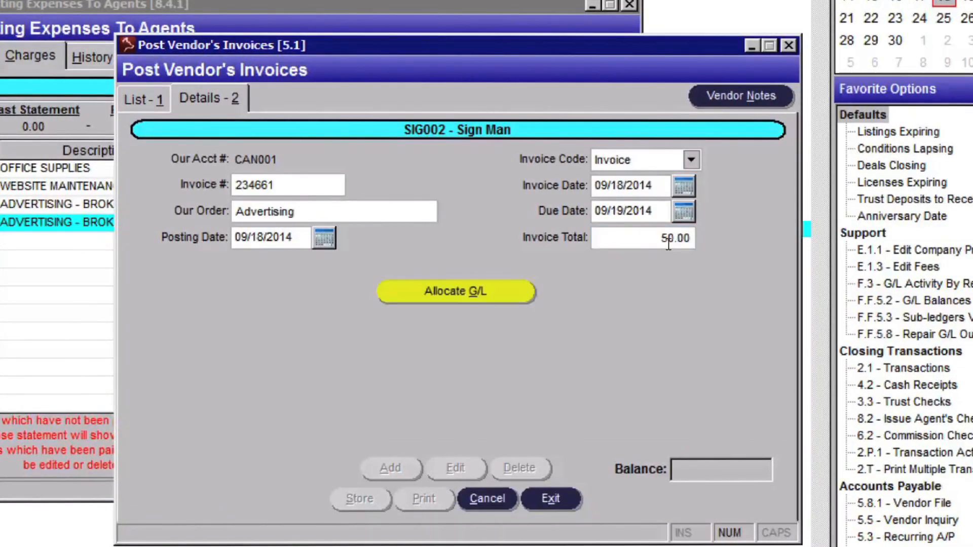
# - Allocate the invoice to G/L account 12100 and choose to post the expense to multiple agents
pyautogui.click(497, 294)
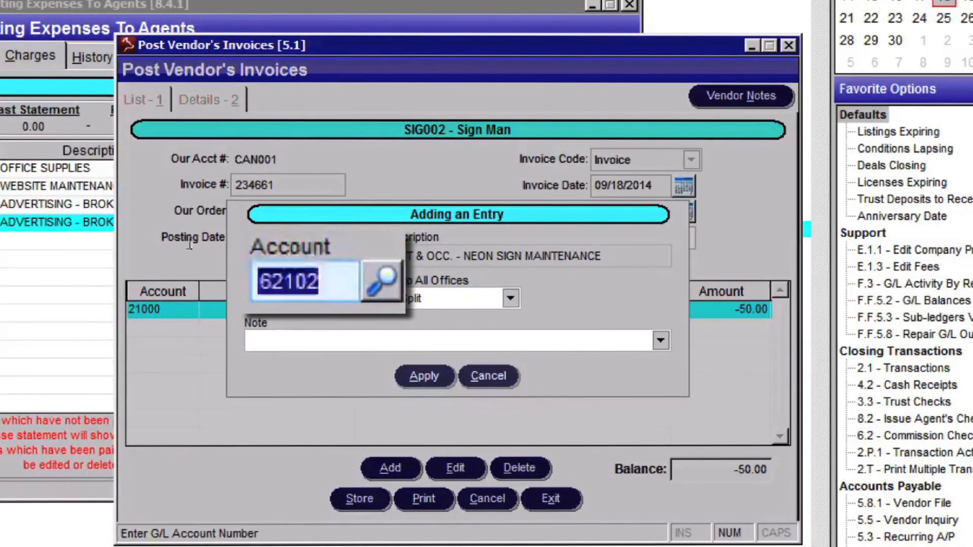
pyautogui.write('12100')
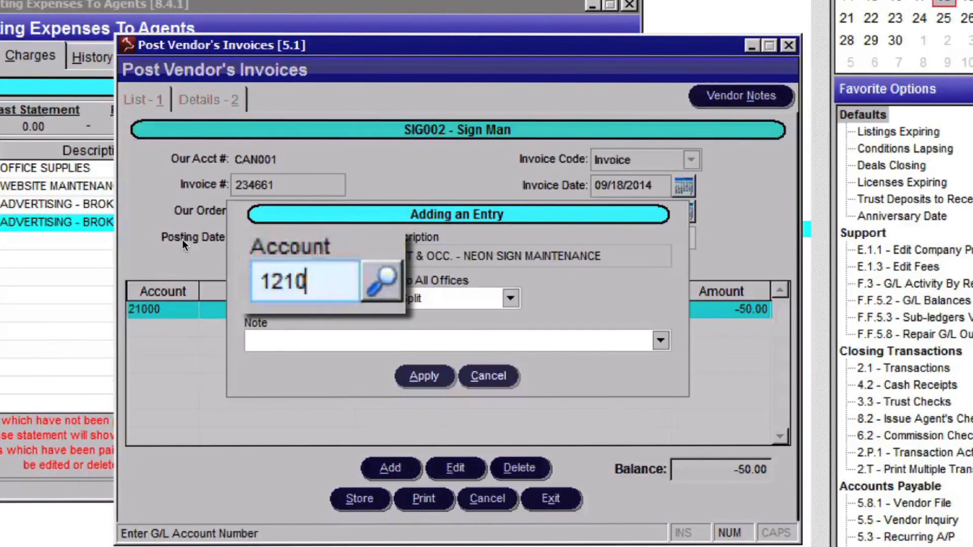
pyautogui.press('Return')
pyautogui.click(442, 378)
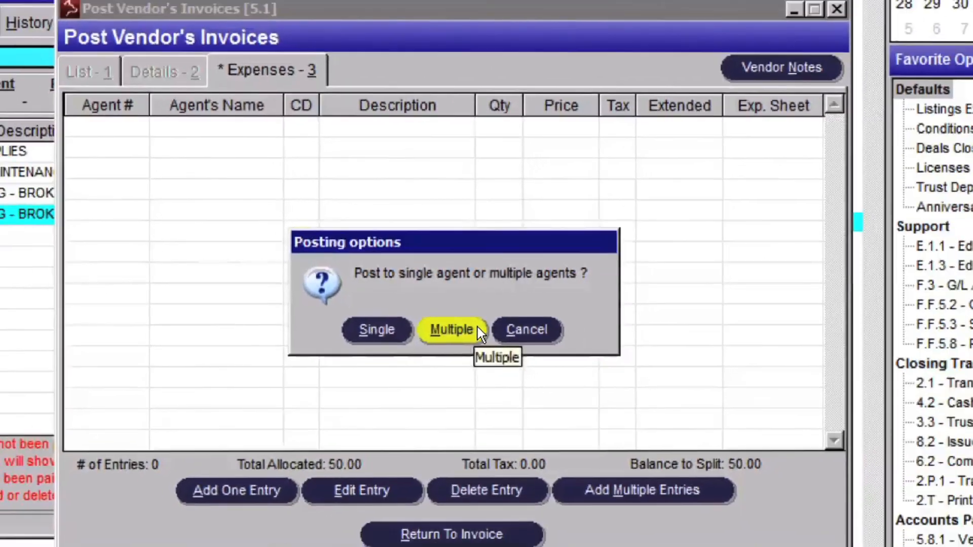
pyautogui.click(469, 340)
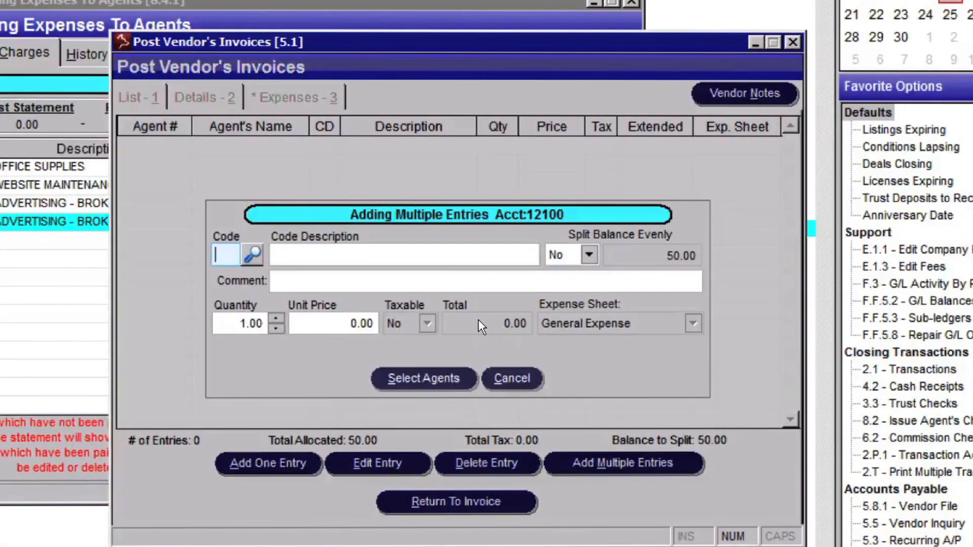